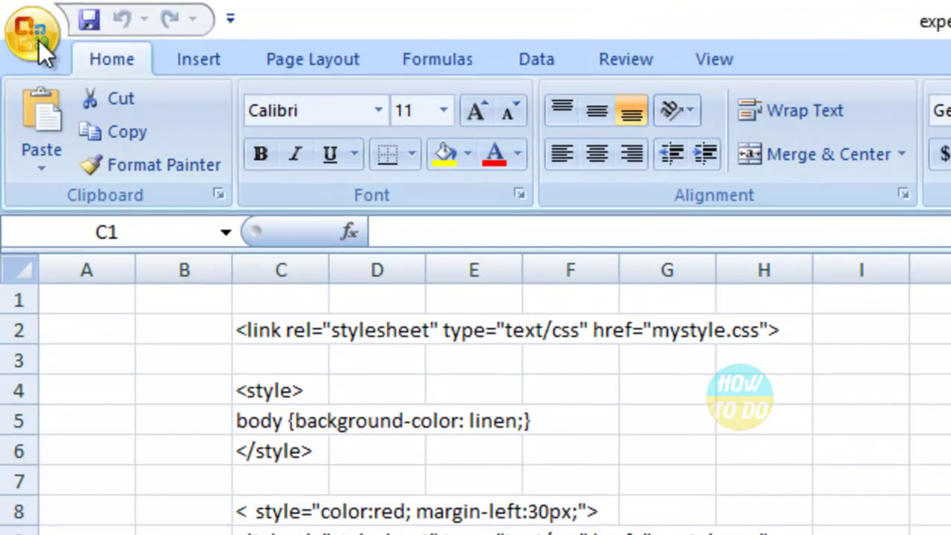
# - Copy the AutoRecover file location path from the Save settings in Excel Options
pyautogui.click(33, 36)
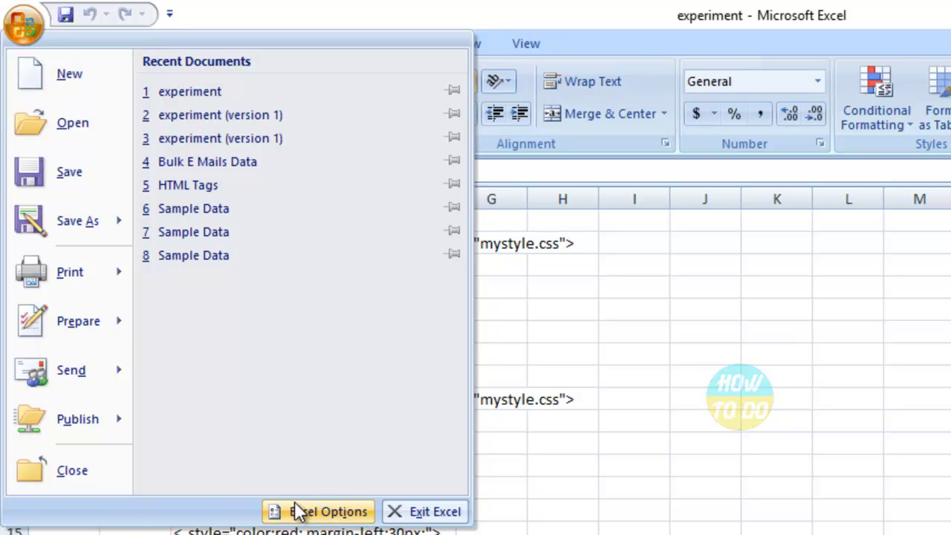
pyautogui.click(321, 512)
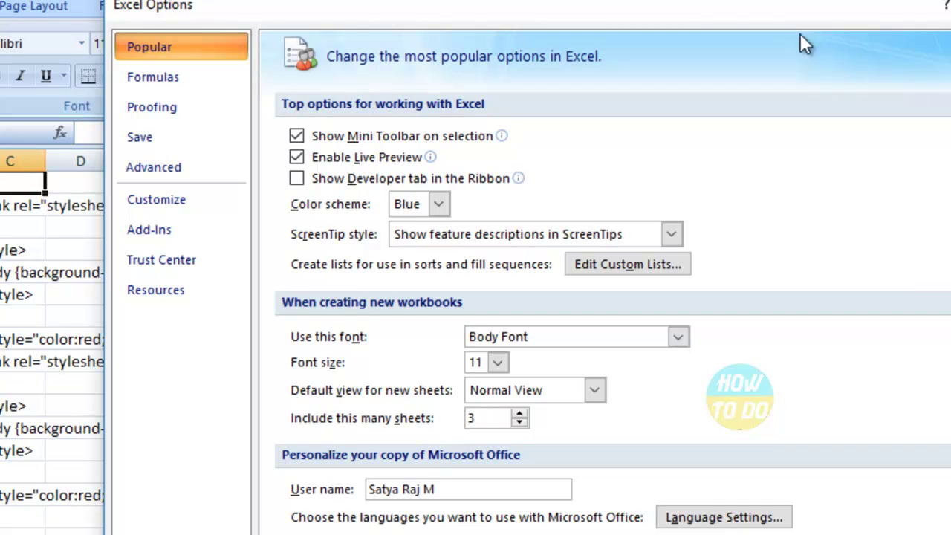
pyautogui.click(159, 136)
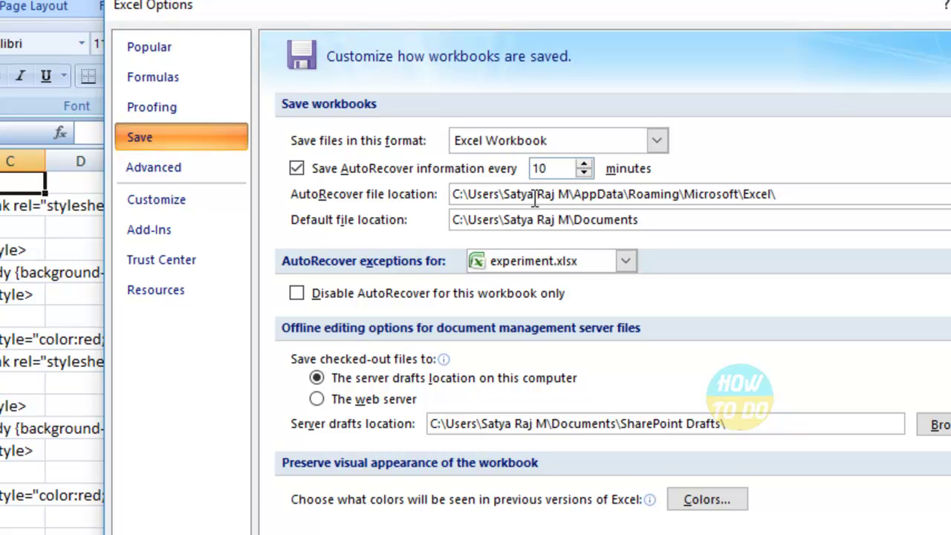
pyautogui.doubleClick(743, 194)
pyautogui.moveTo(744, 199); pyautogui.dragTo(356, 197)
pyautogui.hotkey('ctrl', 'c')
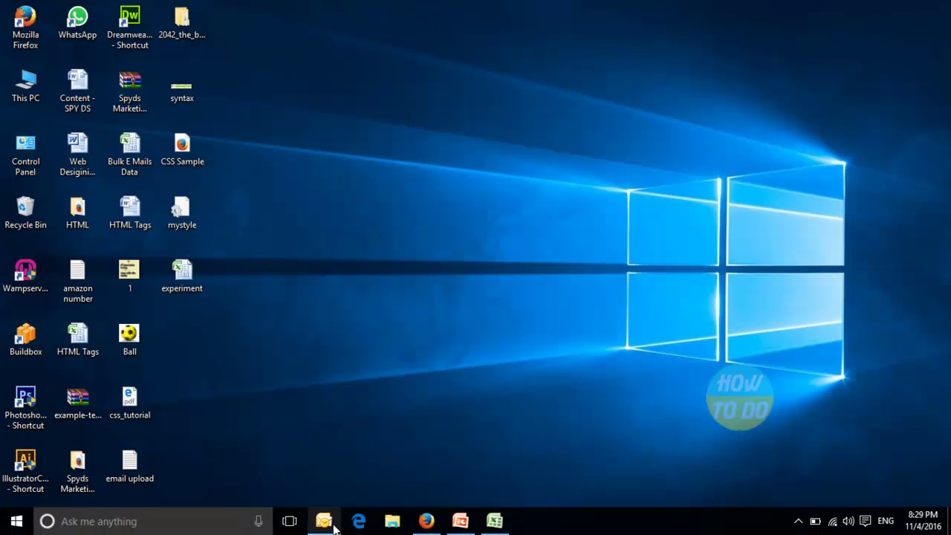
# - Switch to File Explorer, go to the copied AutoRecover folder path and select the experiment (version 1) file
pyautogui.doubleClick(25, 86)
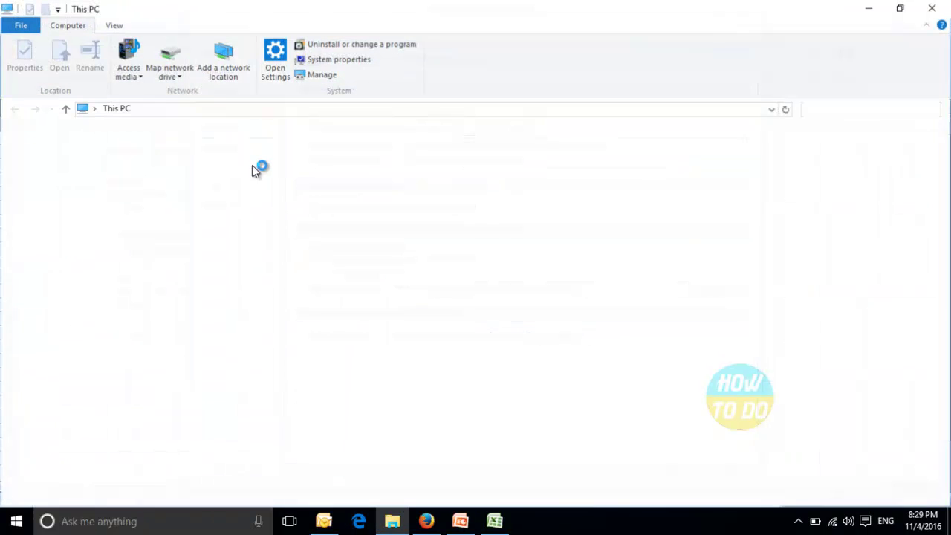
pyautogui.click(213, 107)
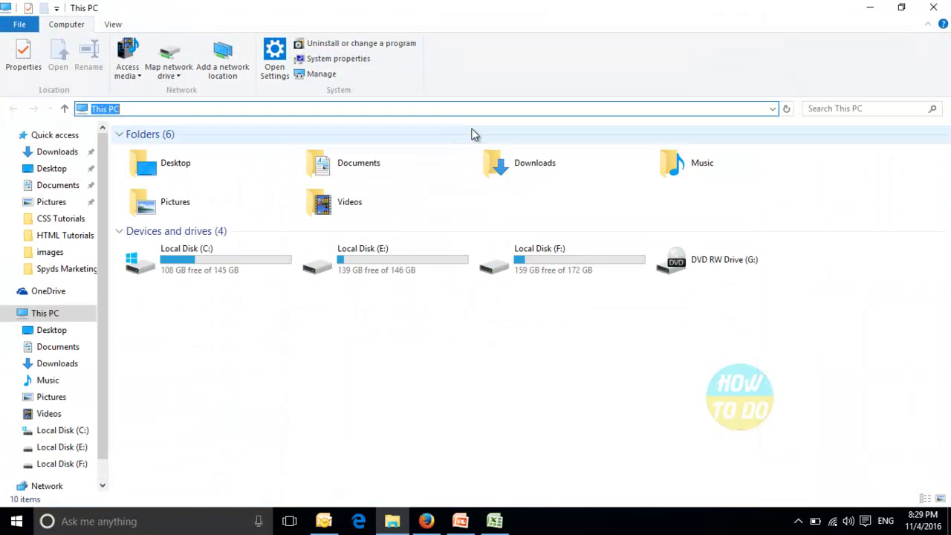
pyautogui.hotkey('ctrl', 'v')
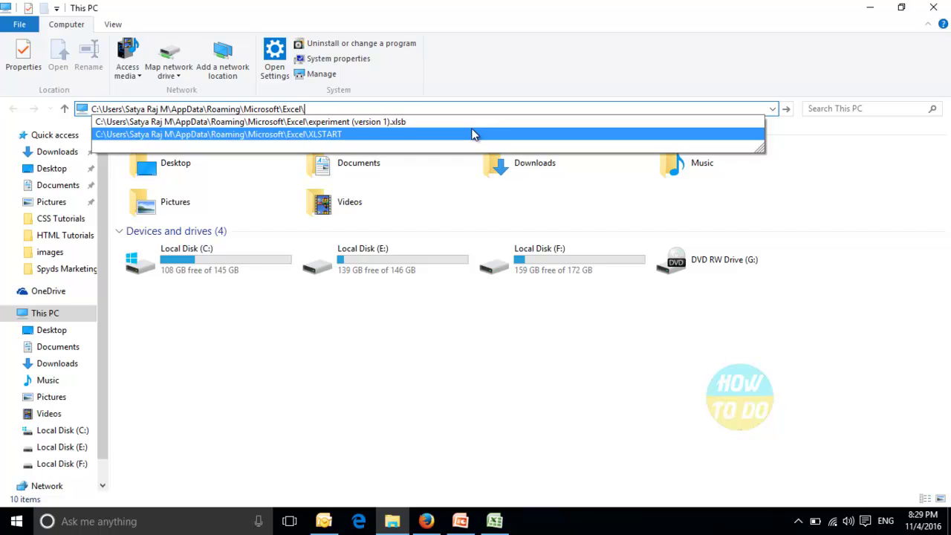
pyautogui.press('Return')
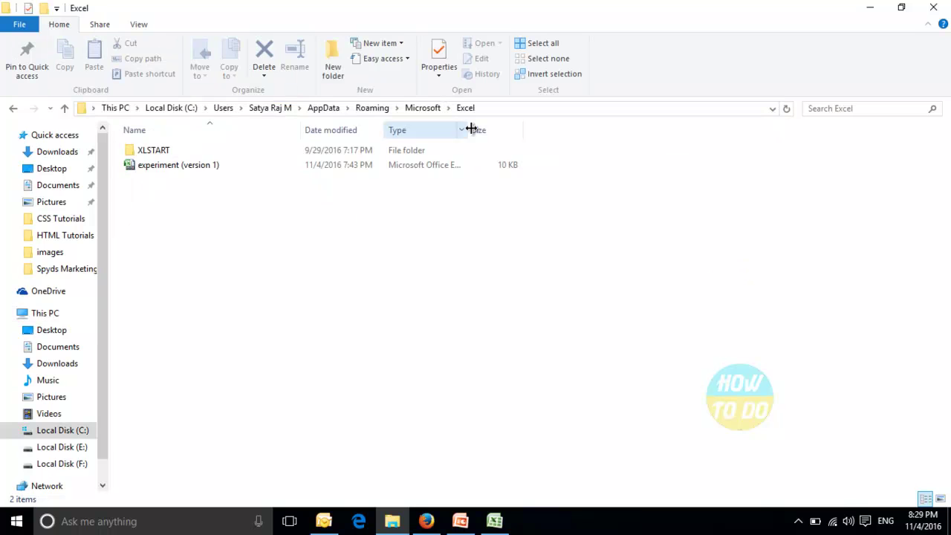
pyautogui.click(168, 165)
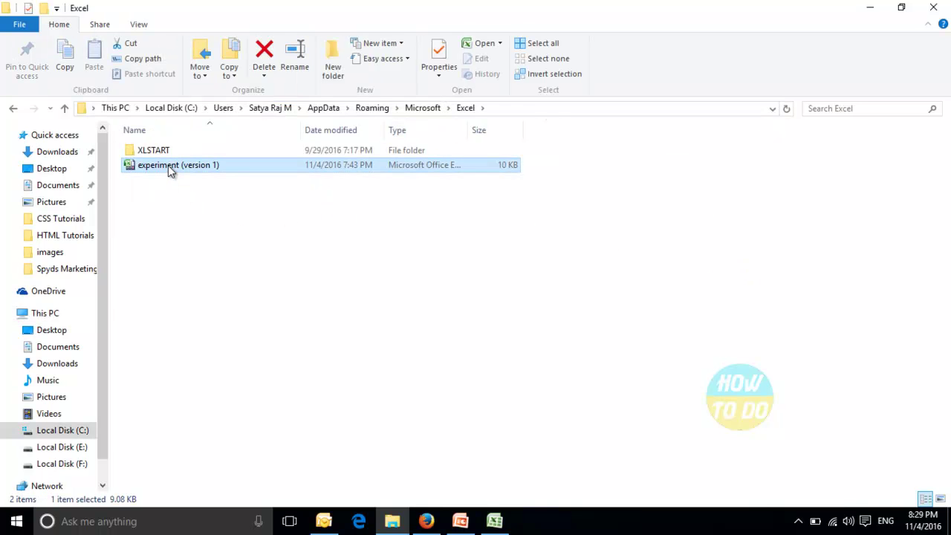
# - Switch back to Excel, close the options without changes and review the data on Sheet1 of the experiment workbook
pyautogui.click(500, 522)
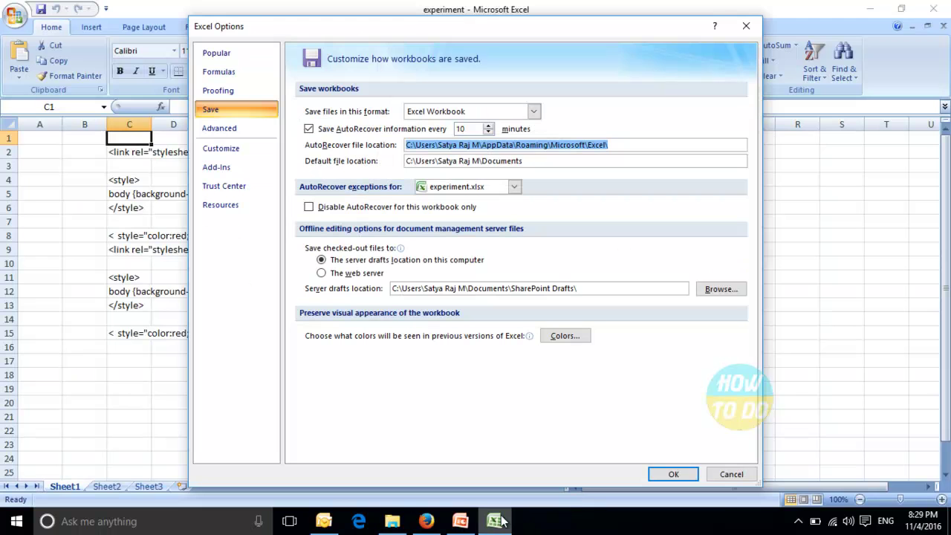
pyautogui.click(746, 26)
pyautogui.click(401, 236)
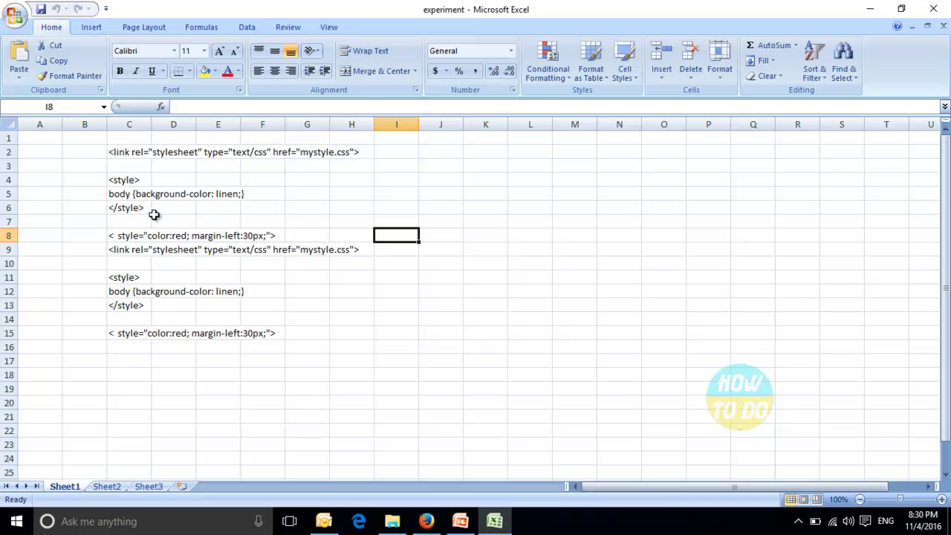
pyautogui.scroll(-4, 169, 291)
pyautogui.scroll(4, 168, 291)
# - Check the AutoRecover file location in Excel's Save options again, then close the options
pyautogui.click(15, 17)
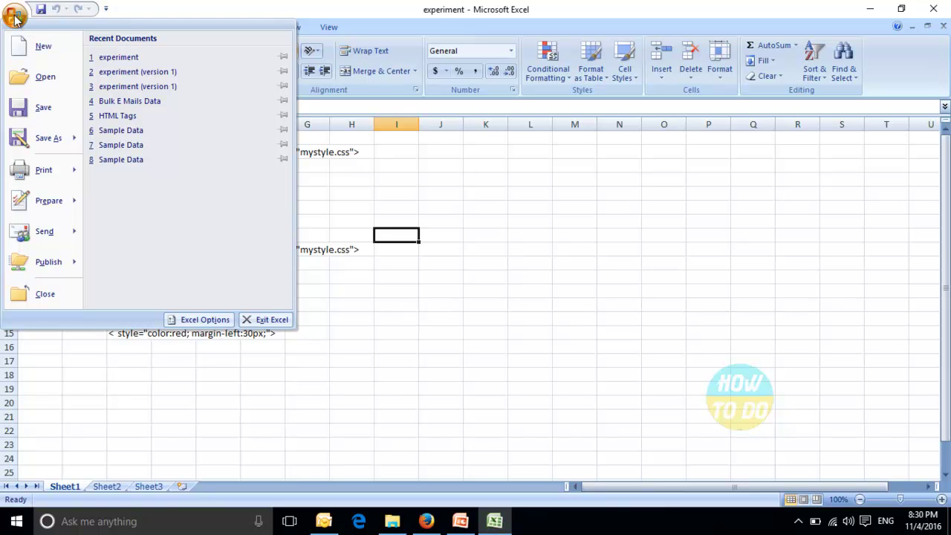
pyautogui.click(198, 320)
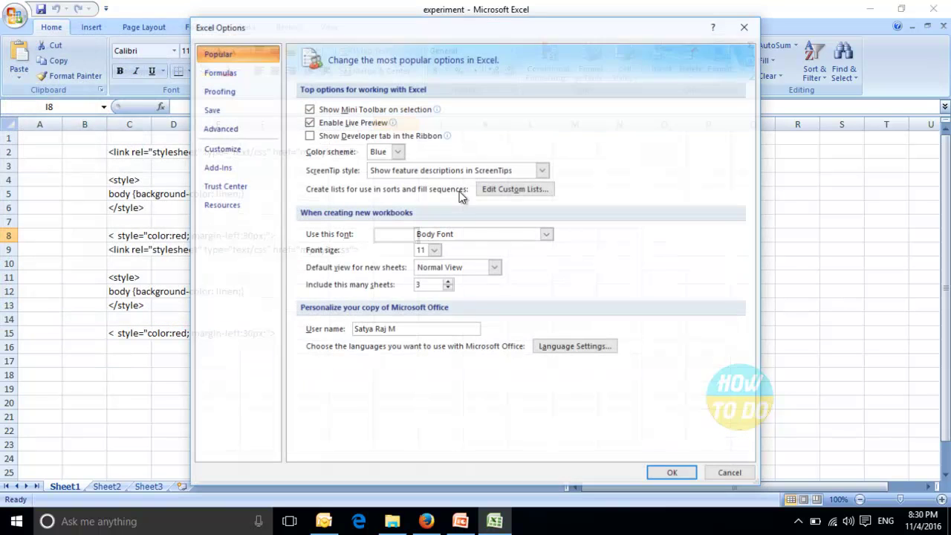
pyautogui.click(213, 109)
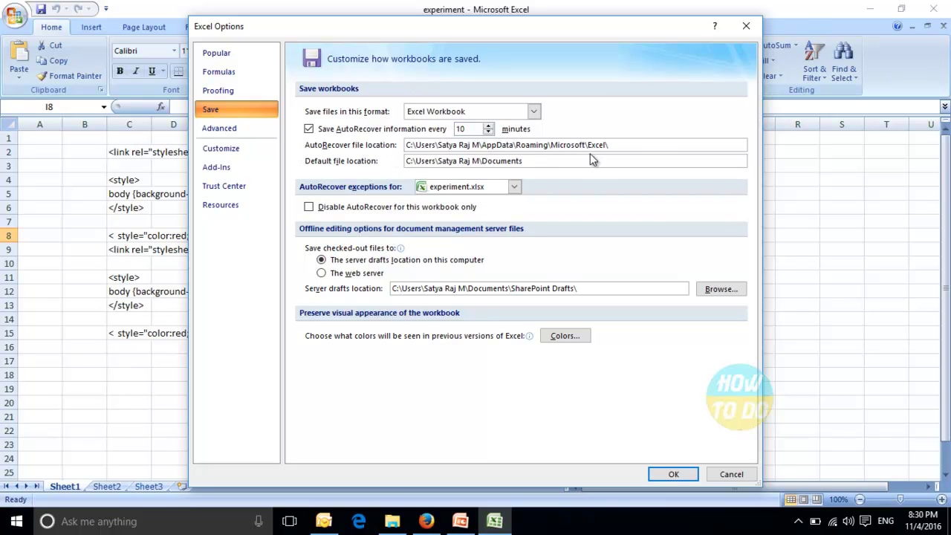
pyautogui.moveTo(621, 145); pyautogui.dragTo(366, 154)
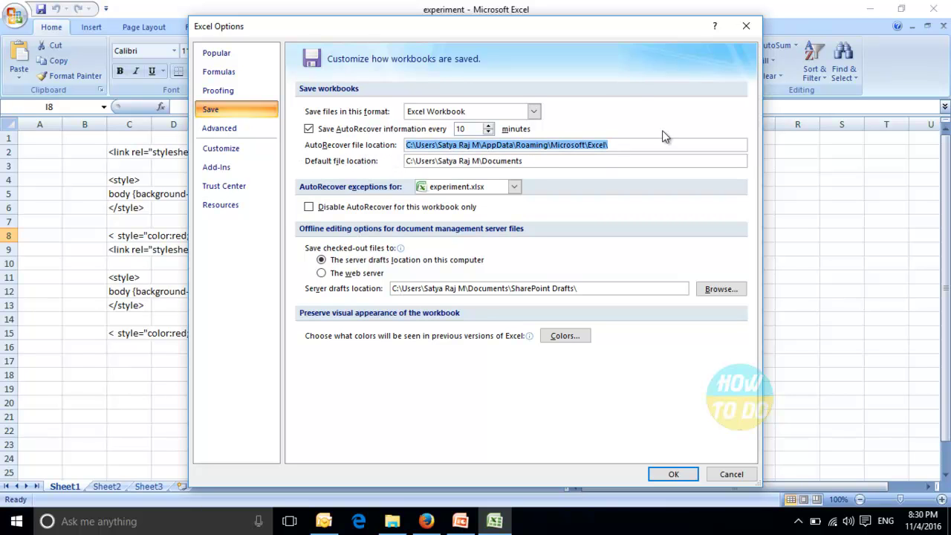
pyautogui.click(746, 26)
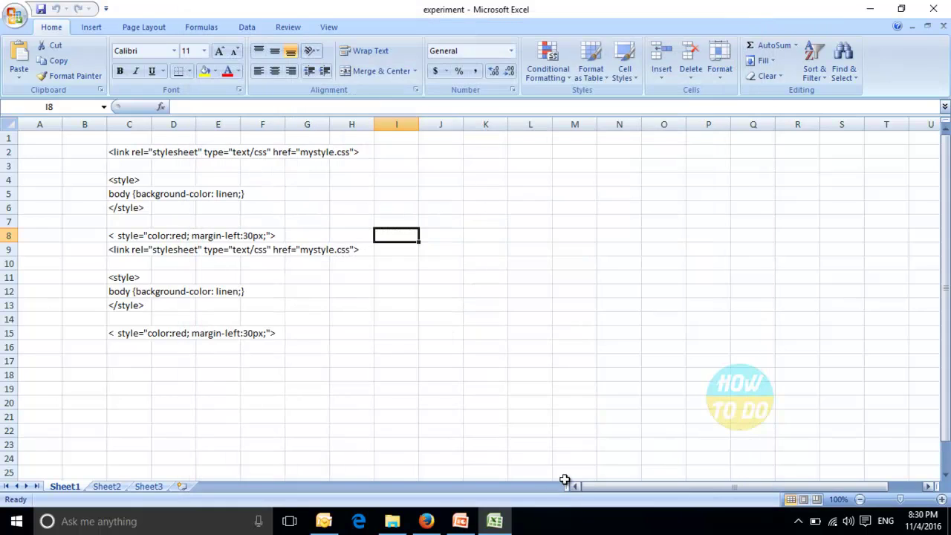
# - Switch to File Explorer and check the full path of the open AutoRecover folder
pyautogui.click(391, 522)
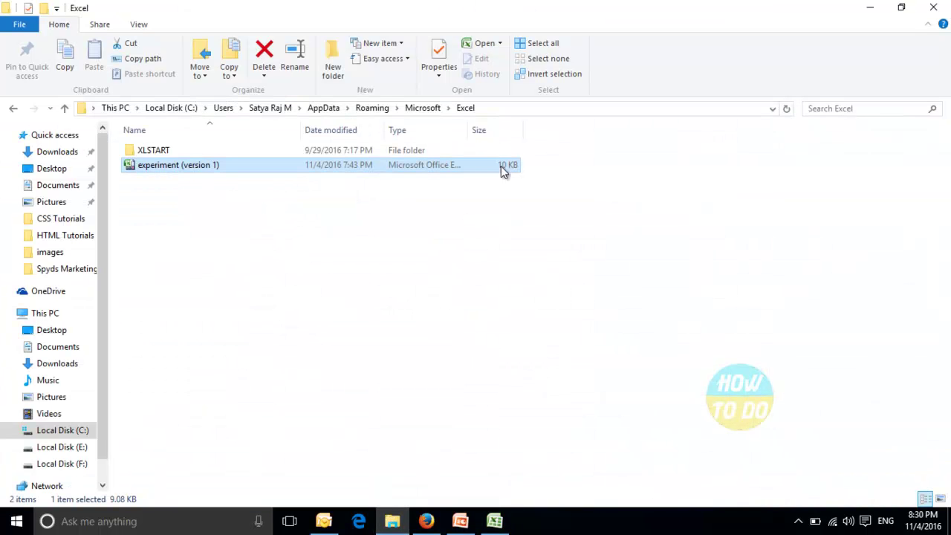
pyautogui.click(530, 109)
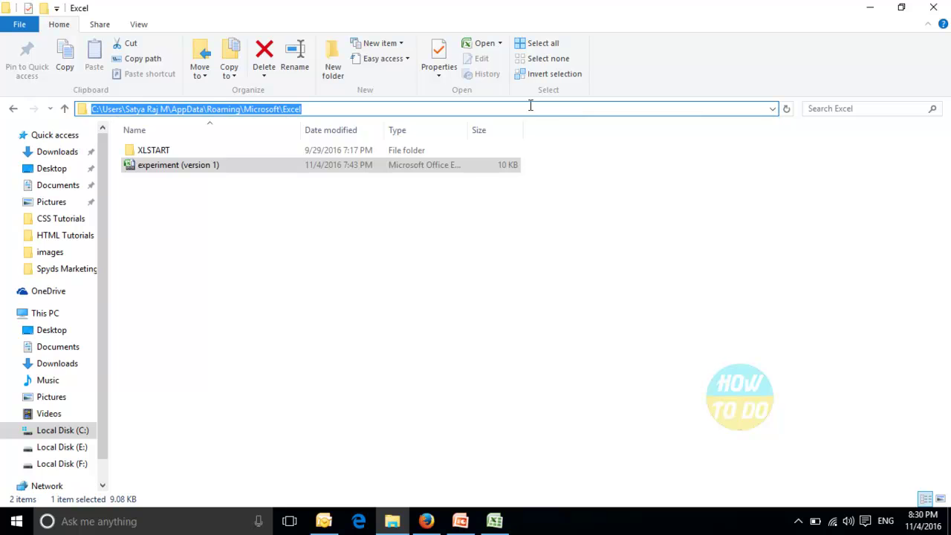
pyautogui.press('End')
pyautogui.write('\\')
pyautogui.press('Escape')
pyautogui.press('Escape')
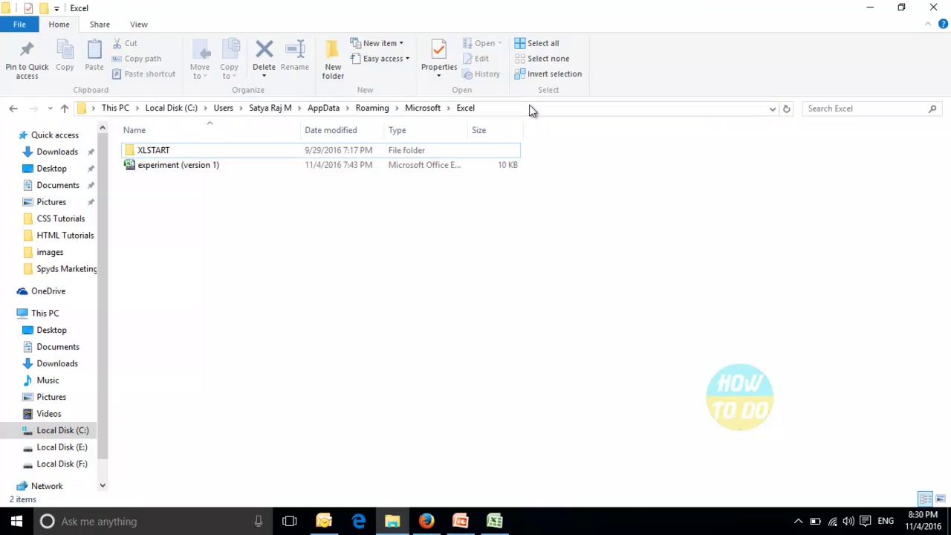
# - Copy the experiment (version 1) file from the AutoRecover folder to the desktop
pyautogui.click(163, 170)
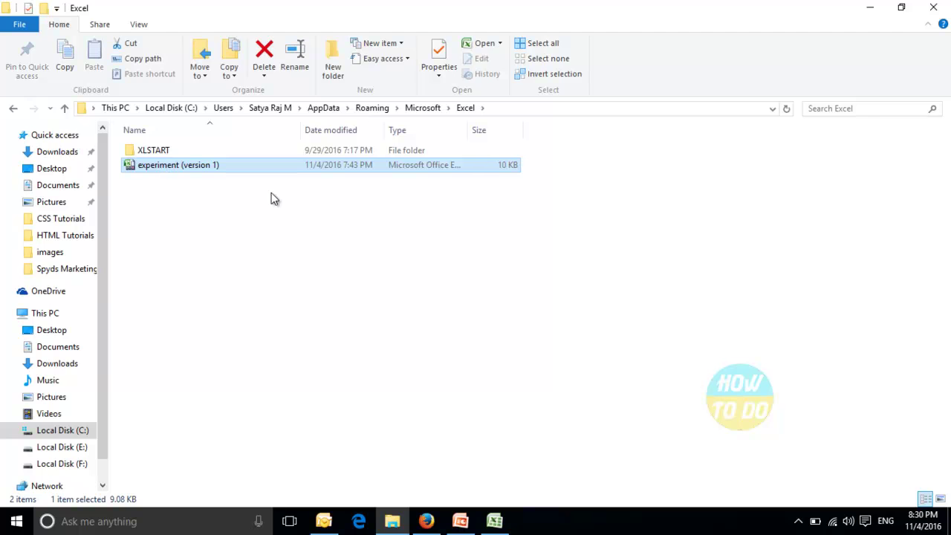
pyautogui.hotkey('ctrl', 'c')
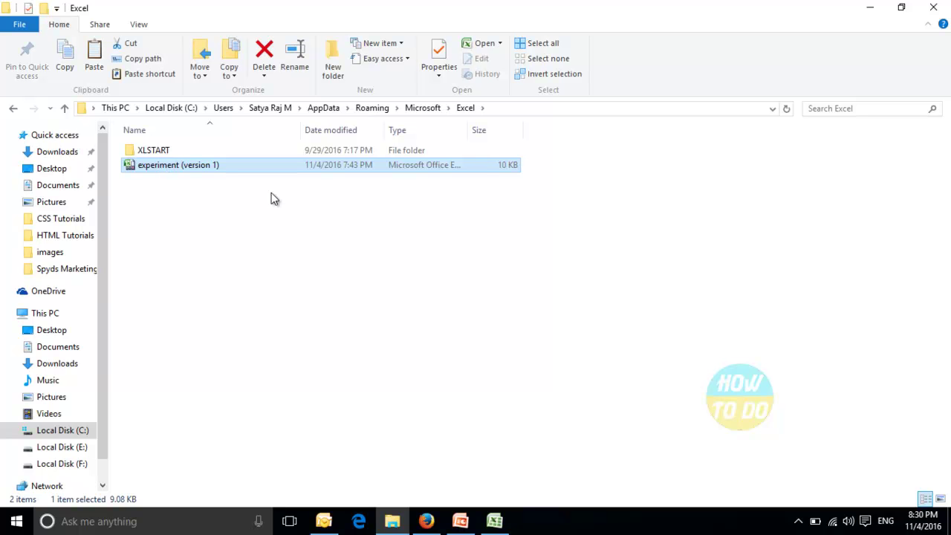
pyautogui.press('super+d')
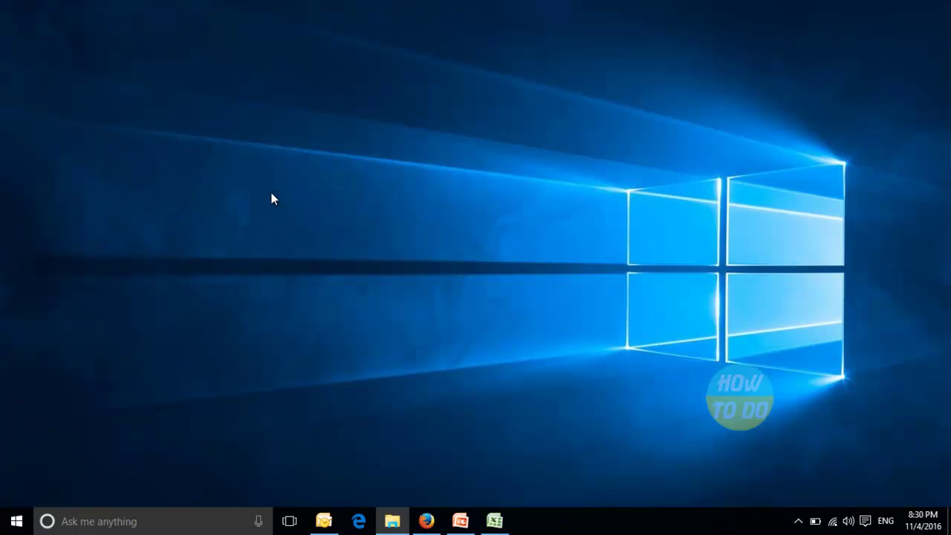
pyautogui.hotkey('ctrl', 'v')
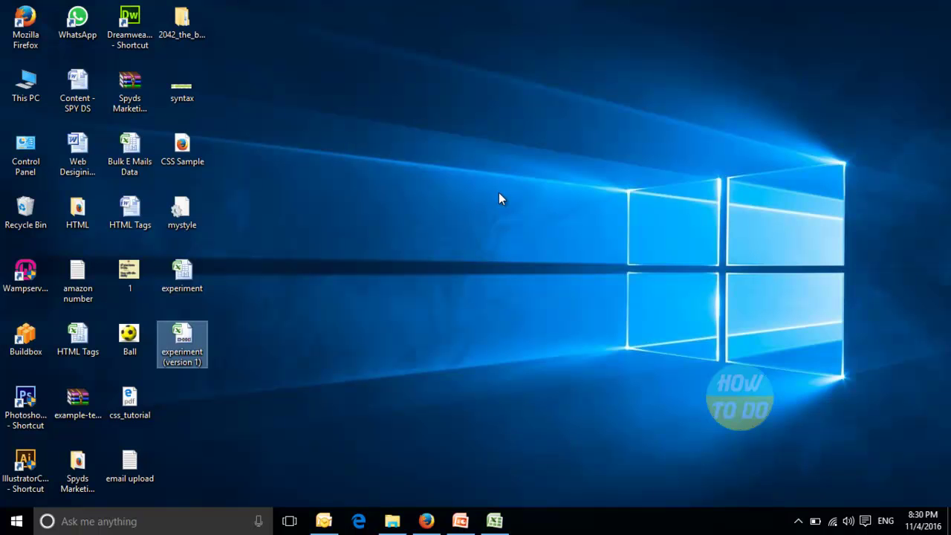
# - Open the desktop copy of experiment (version 1) in Excel, dismiss the repair message and review the recovered rows on Sheet1
pyautogui.doubleClick(190, 343)
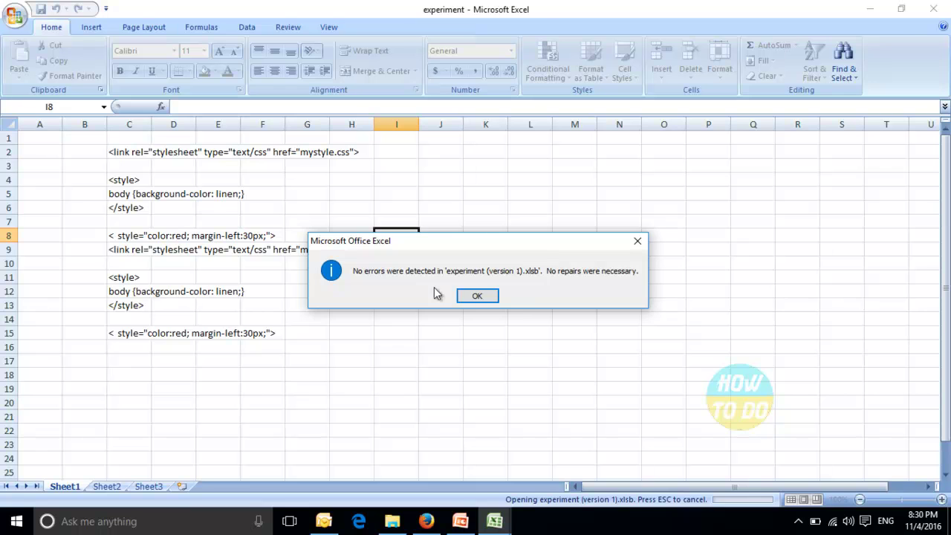
pyautogui.click(483, 296)
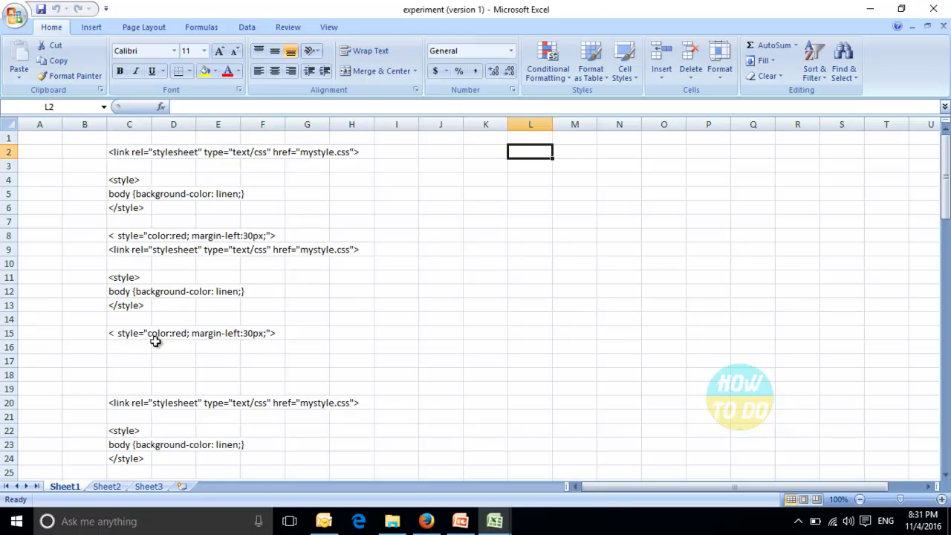
pyautogui.scroll(-16, 469, 304)
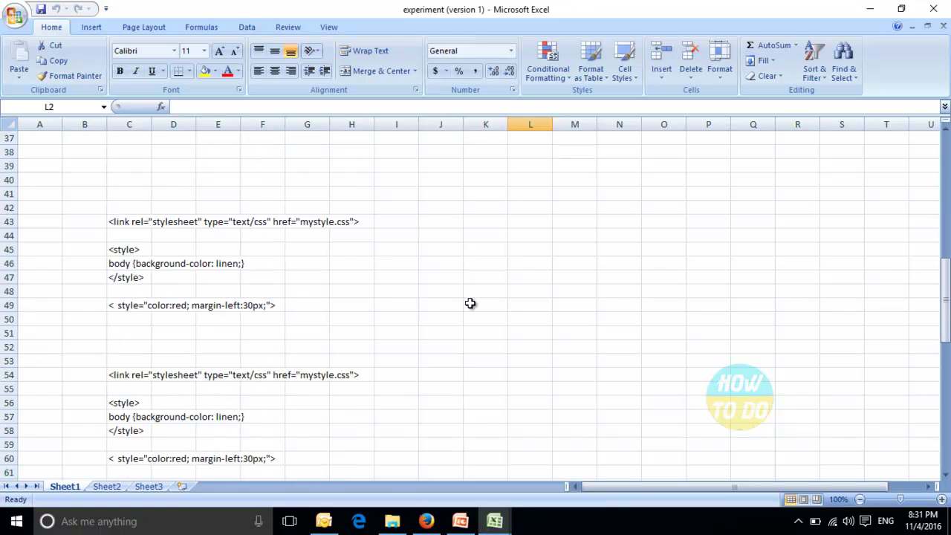
pyautogui.scroll(-14, 469, 303)
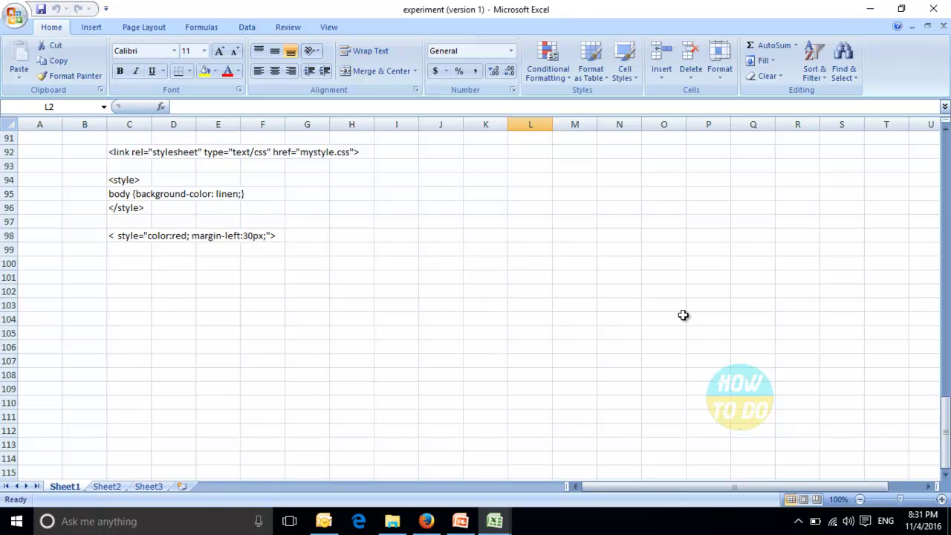
pyautogui.scroll(2, 683, 315)
pyautogui.scroll(7, 683, 315)
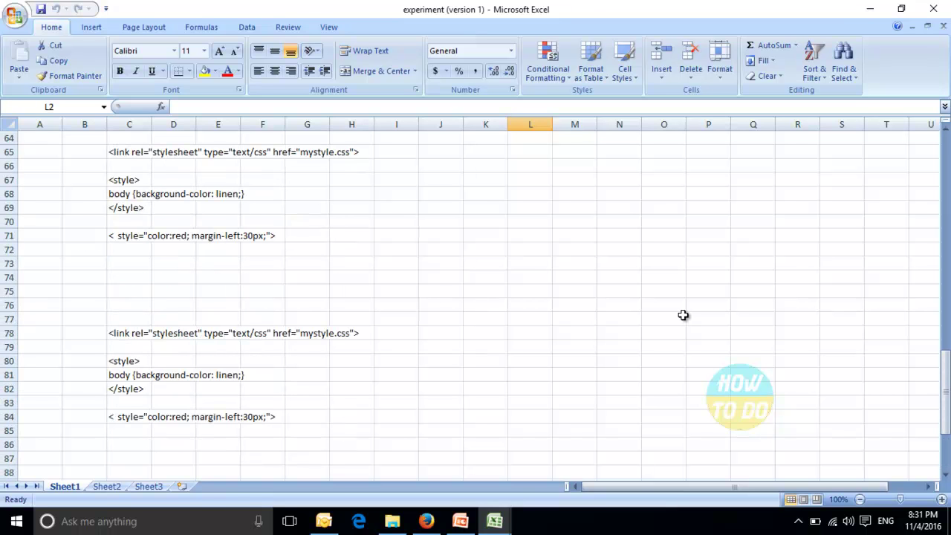